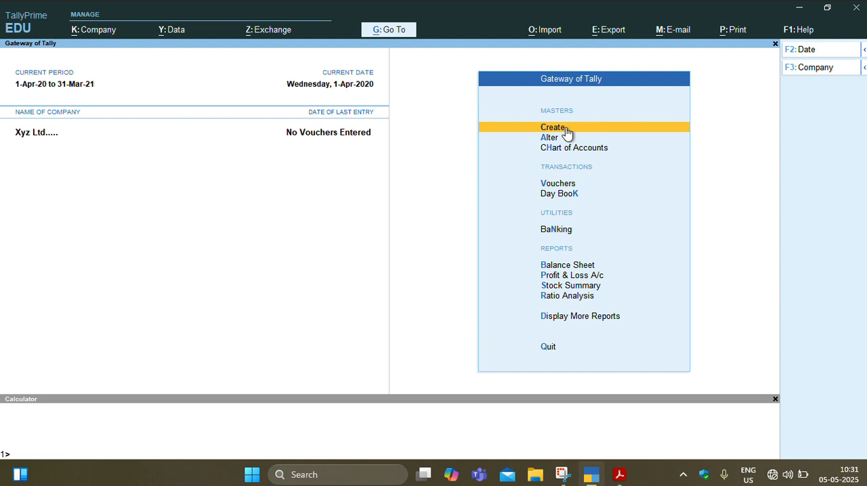
# Start a new ledger named PURCHASE and place it under the Purchase Accounts group
pyautogui.click(568, 133)
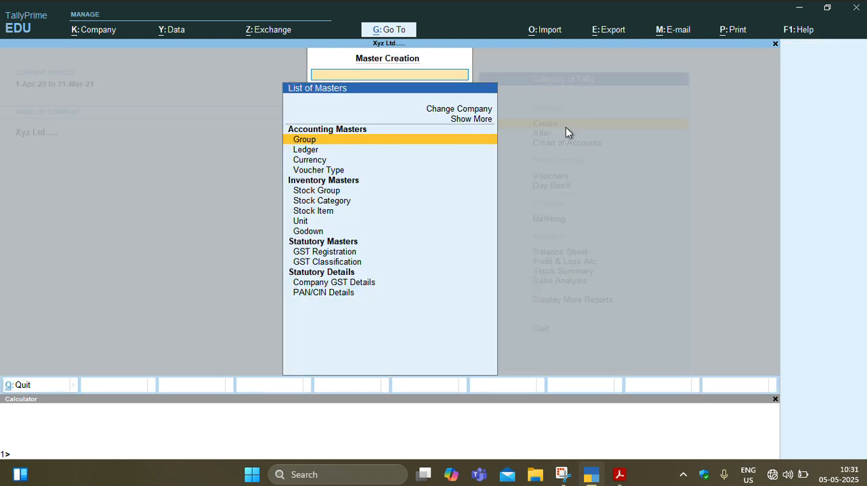
pyautogui.press('Down')
pyautogui.press('Return')
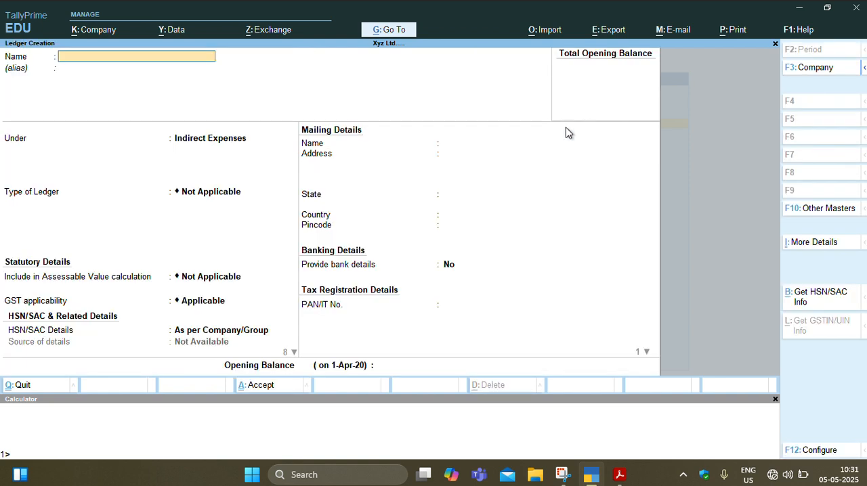
pyautogui.write('PURCHASE')
pyautogui.press('Return')
pyautogui.write('PUR')
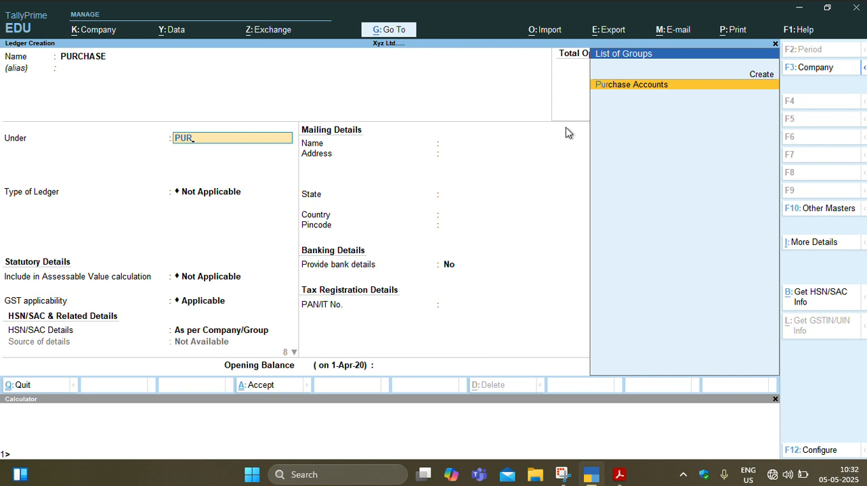
pyautogui.press('Return')
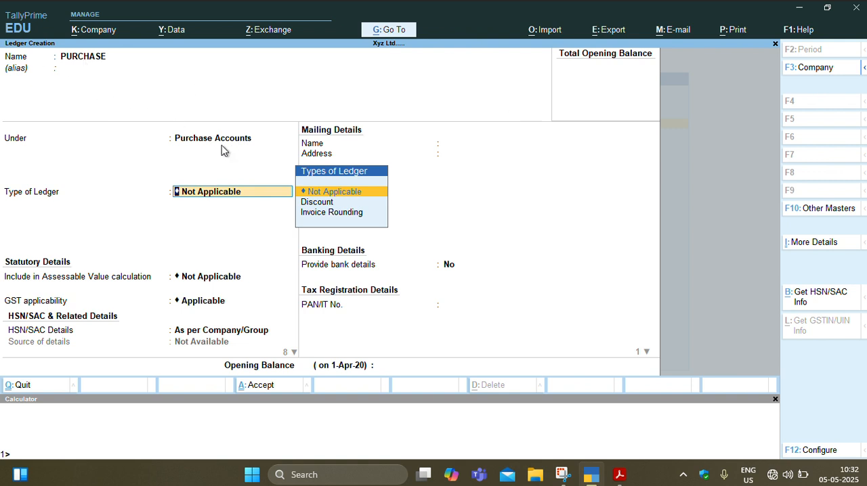
# Keep the PURCHASE ledger's default type, statutory and GST details, leave the opening balance empty, and save it
pyautogui.press('Return')
pyautogui.press('Return')
pyautogui.press('Return')
pyautogui.press('Return')
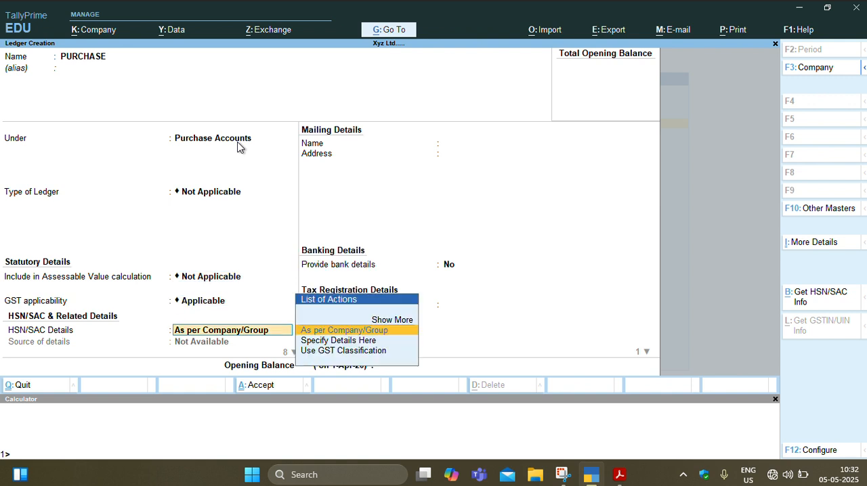
pyautogui.press('Return')
pyautogui.press('Return')
pyautogui.press('Return')
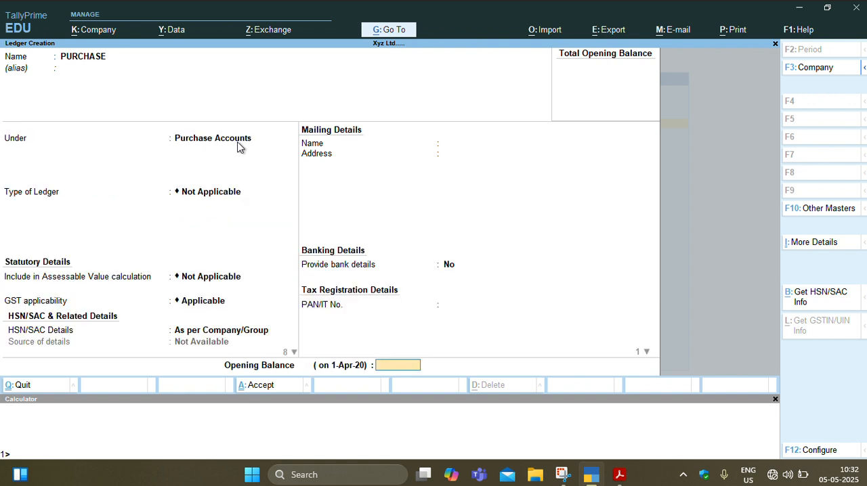
pyautogui.press('Return')
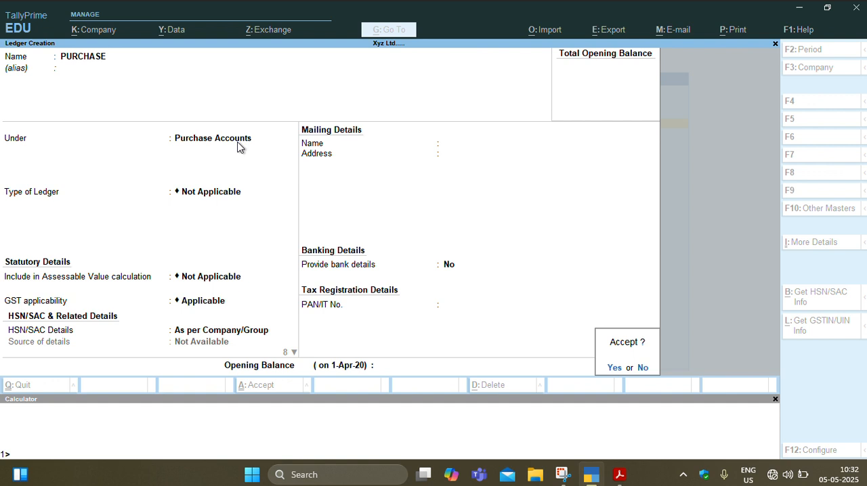
pyautogui.press('Return')
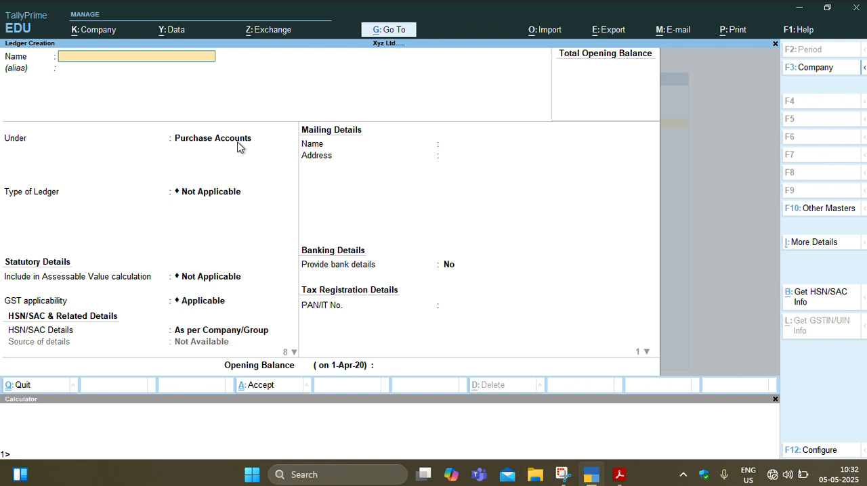
# Name the next ledger SALES and place it under the Sales Accounts group
pyautogui.write('SALES')
pyautogui.press('Return')
pyautogui.press('Return')
pyautogui.write('SAL')
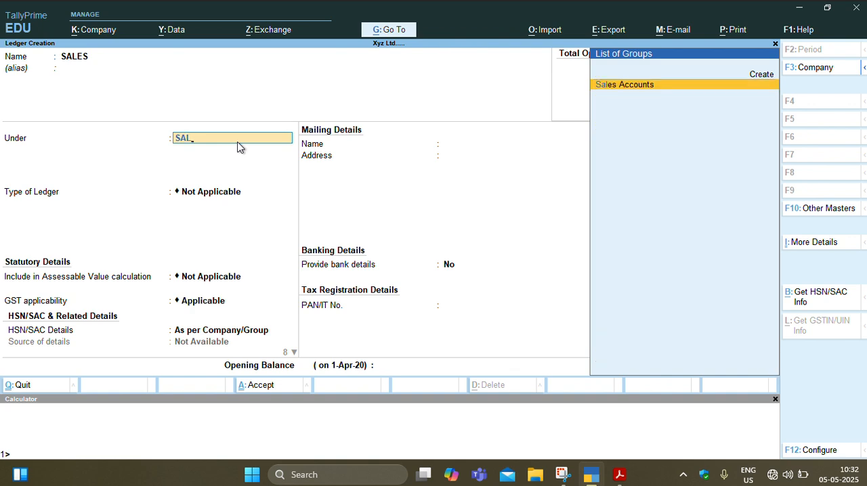
pyautogui.press('Return')
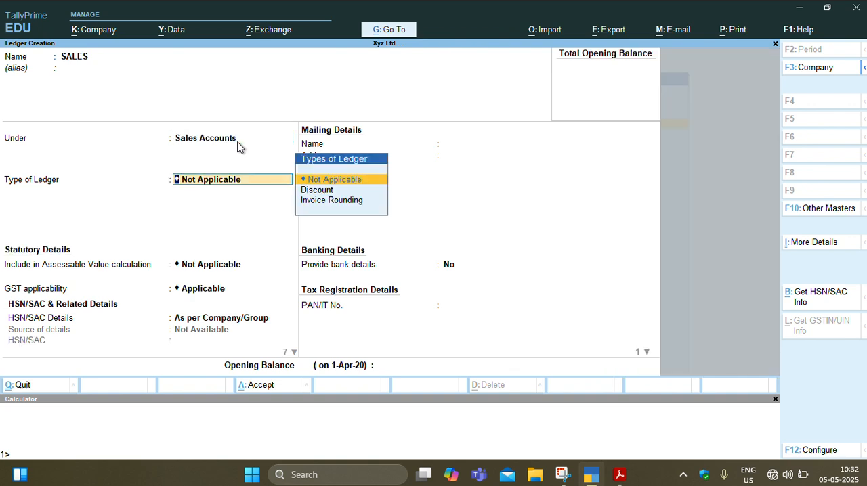
# Keep the SALES ledger's default type, statutory and GST details, leave the opening balance empty, and save it
pyautogui.press('Return')
pyautogui.press('Return')
pyautogui.press('Return')
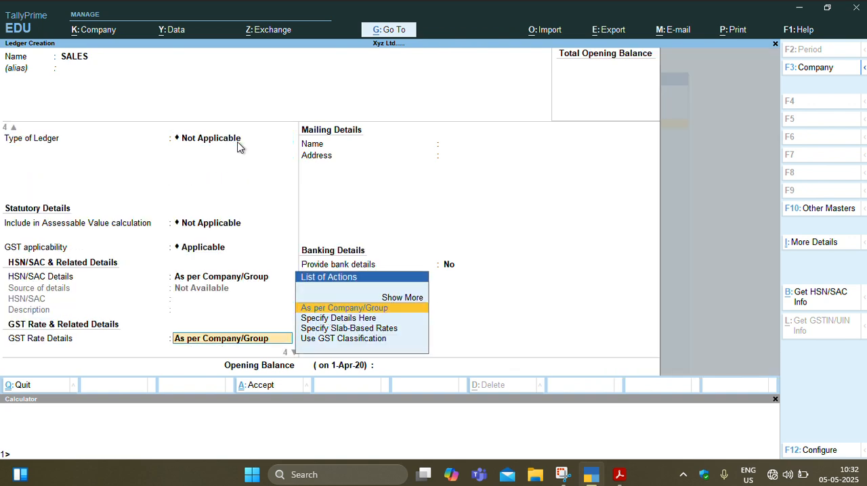
pyautogui.press('Return')
pyautogui.press('Return')
pyautogui.press('Return')
pyautogui.press('Return')
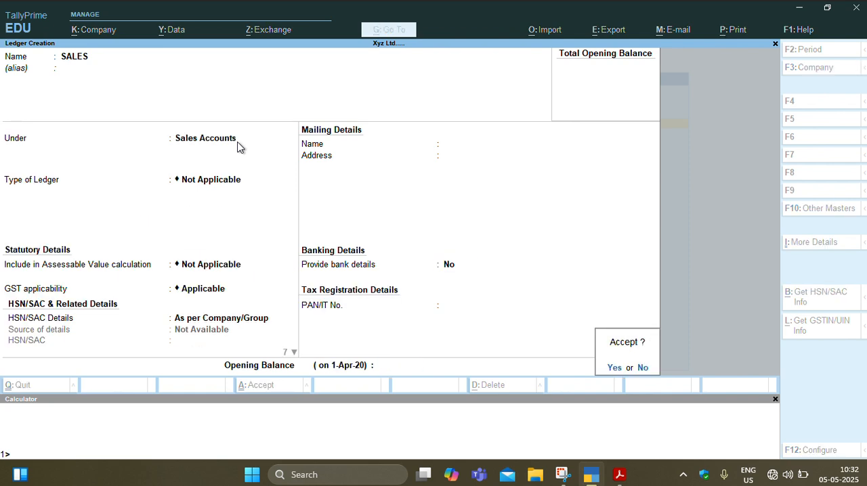
# Create a ledger named CAPITAL under the Capital Account group and save it with its default details
pyautogui.press('Return')
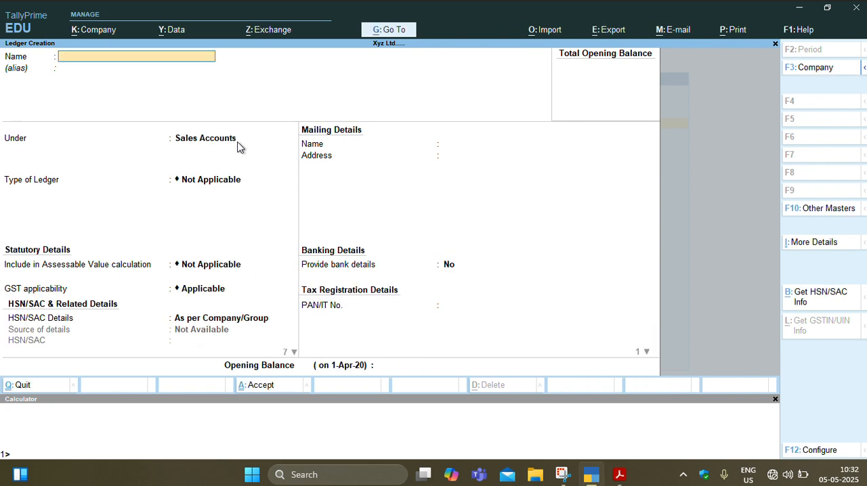
pyautogui.write('CAPITAL')
pyautogui.press('Return')
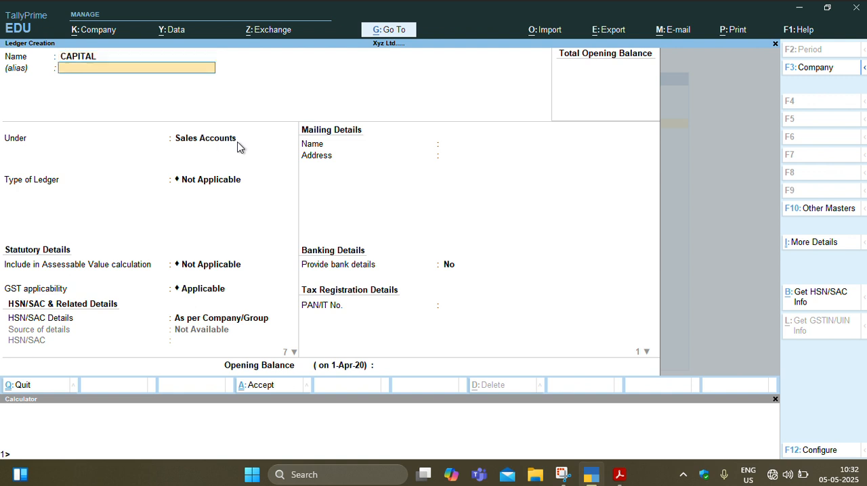
pyautogui.press('Return')
pyautogui.write('D')
pyautogui.press('BackSpace')
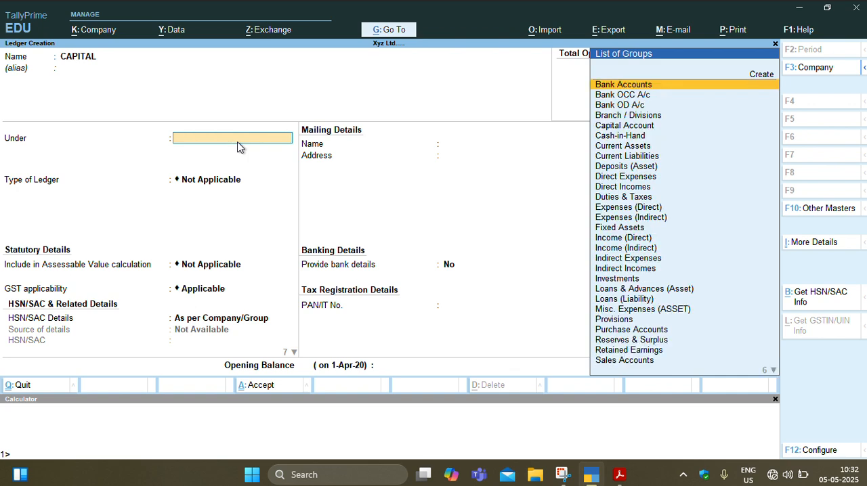
pyautogui.write('CA')
pyautogui.press('Down')
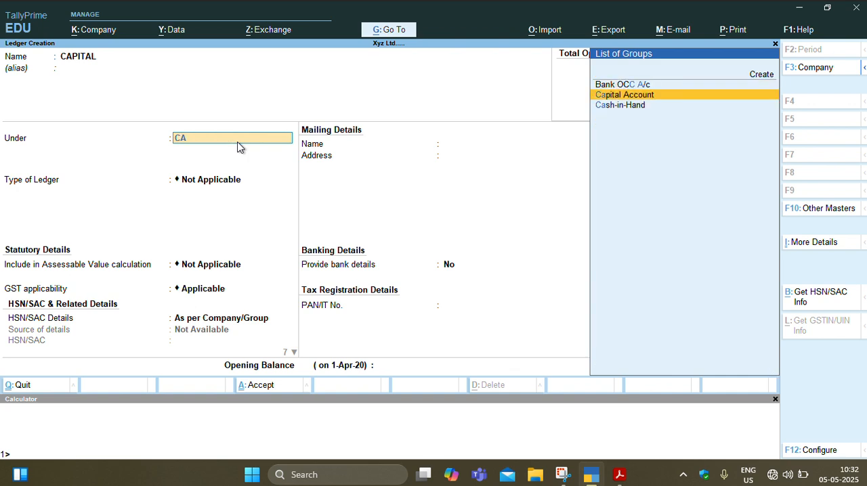
pyautogui.press('Return')
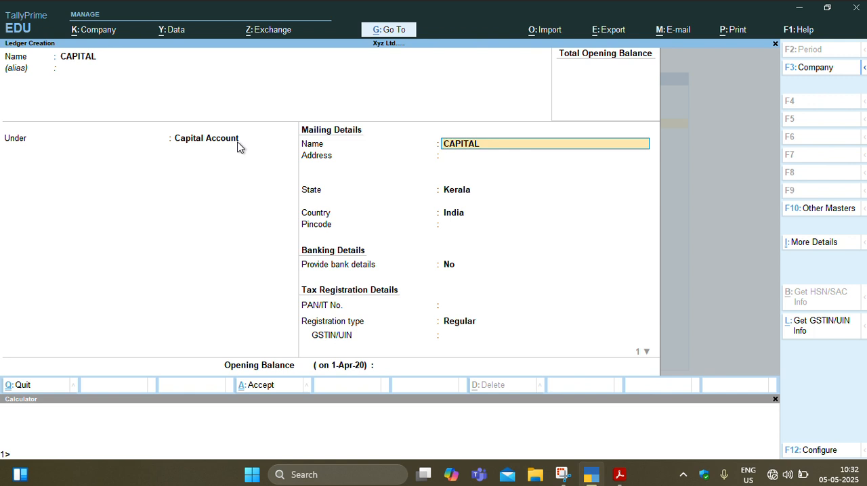
pyautogui.hotkey('ctrl', 'a')
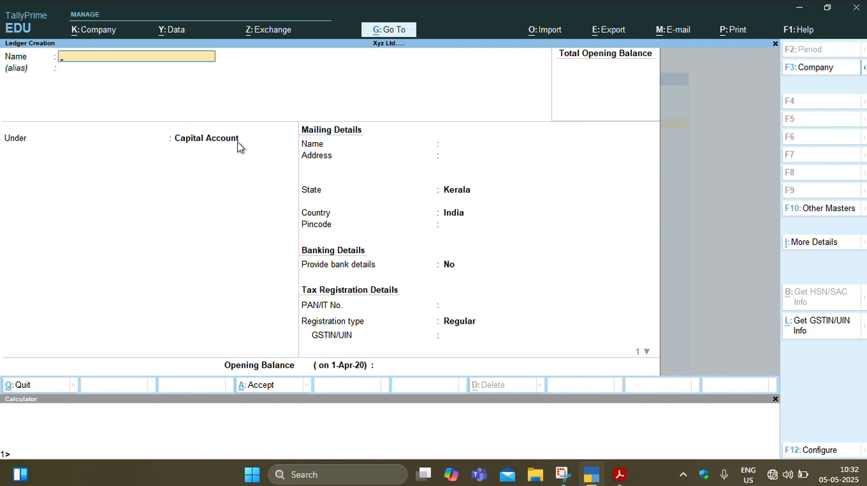
# Create a ledger named SALARY under the Indirect Expenses group and save it with its default details
pyautogui.write('SAK')
pyautogui.press('BackSpace')
pyautogui.write('LARY')
pyautogui.press('Return')
pyautogui.write('IN')
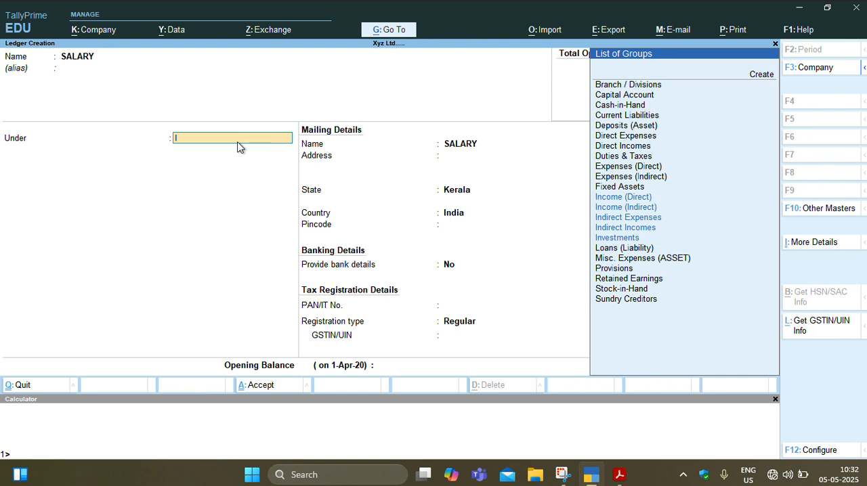
pyautogui.press('Down')
pyautogui.press('Down')
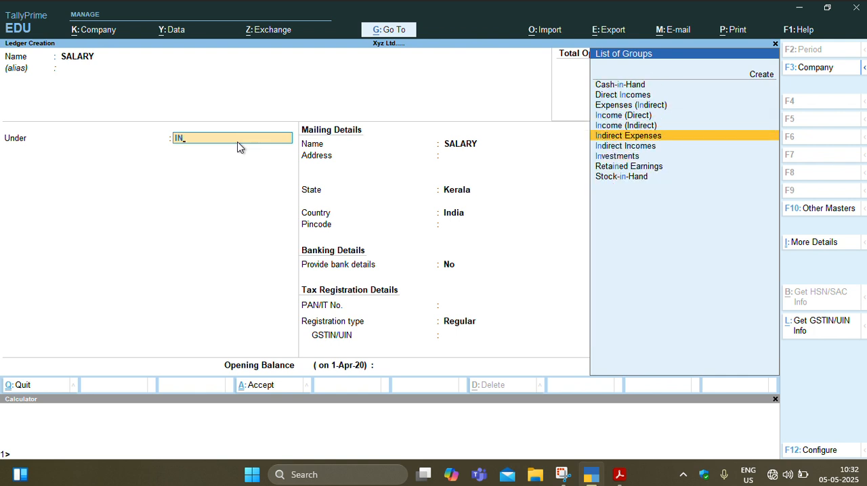
pyautogui.press('Return')
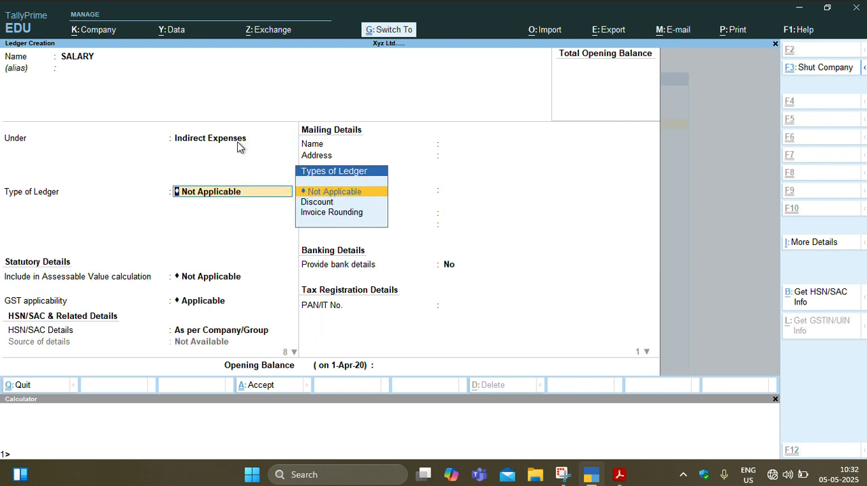
pyautogui.hotkey('ctrl', 'a')
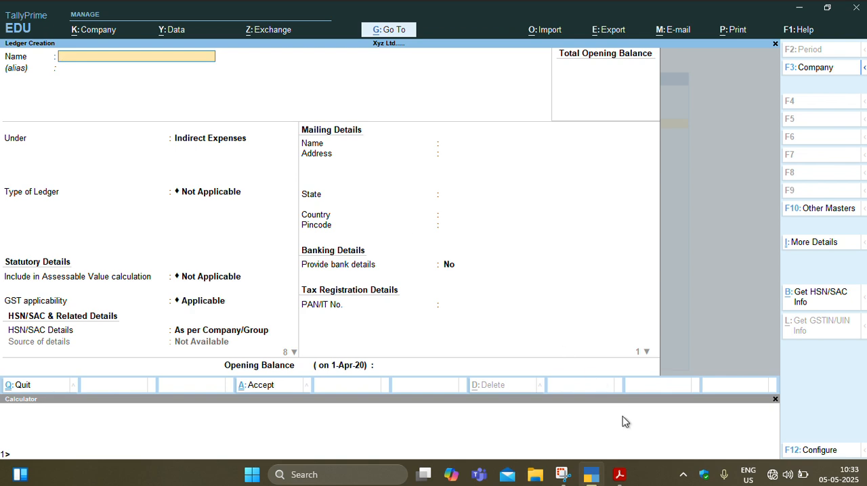
# Switch to LEDGER GROUP.pdf, review both pages of ledger names with their groups, and return to TallyPrime's ledger creation form
pyautogui.moveTo(624, 474)
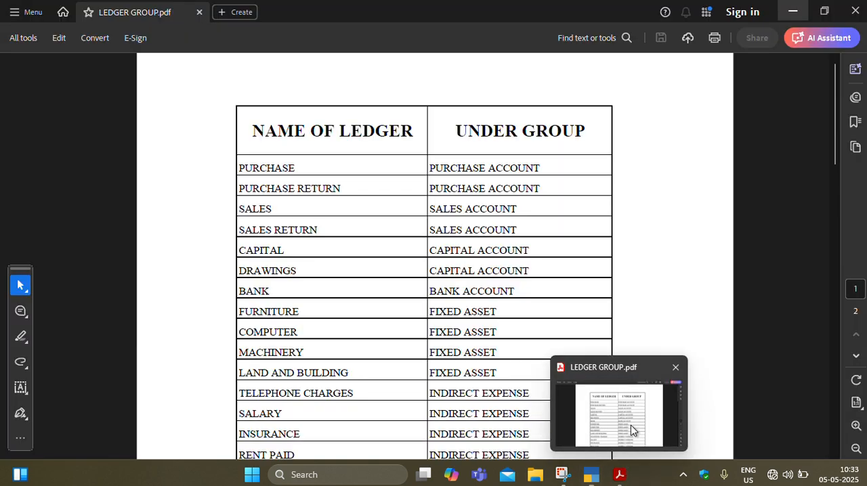
pyautogui.click(630, 425)
pyautogui.scroll(-1, 629, 424)
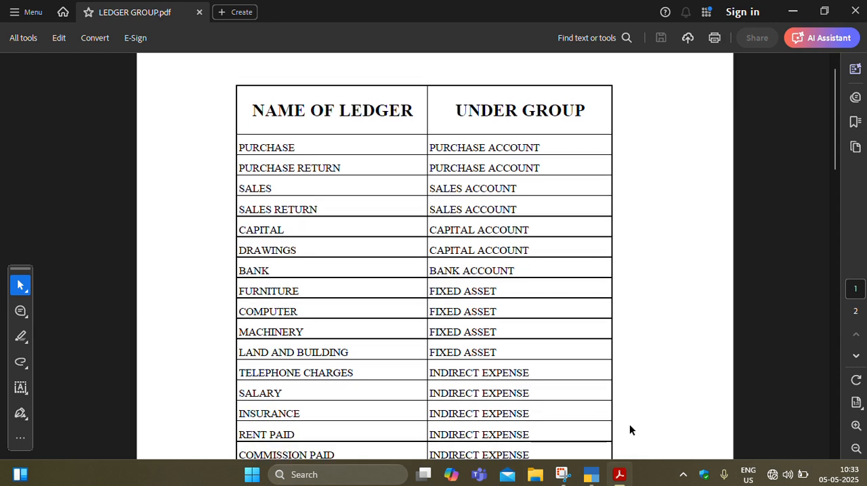
pyautogui.scroll(-3, 630, 424)
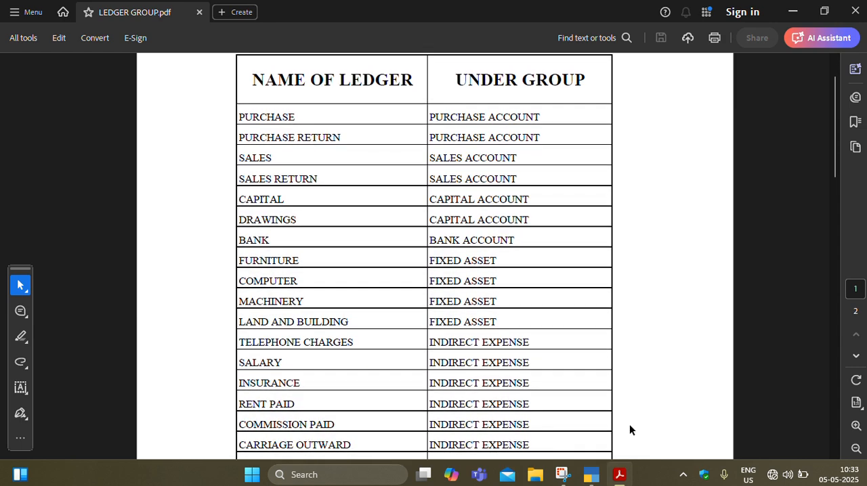
pyautogui.scroll(-1, 629, 426)
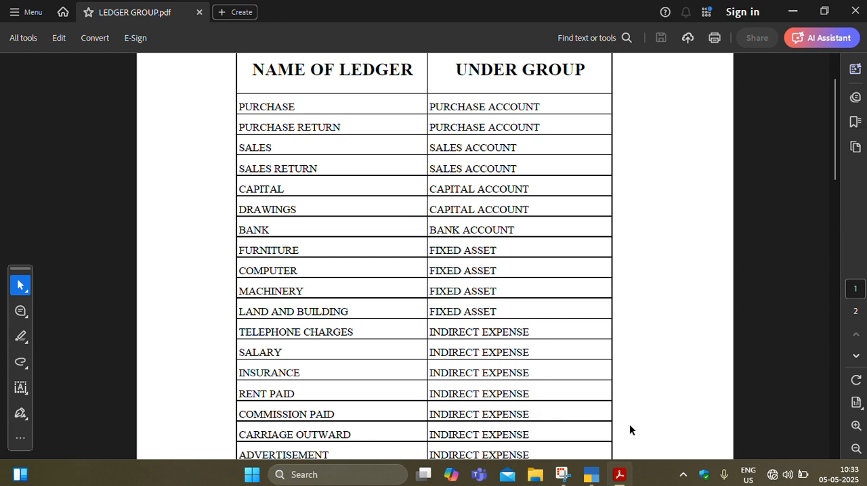
pyautogui.scroll(-6, 629, 426)
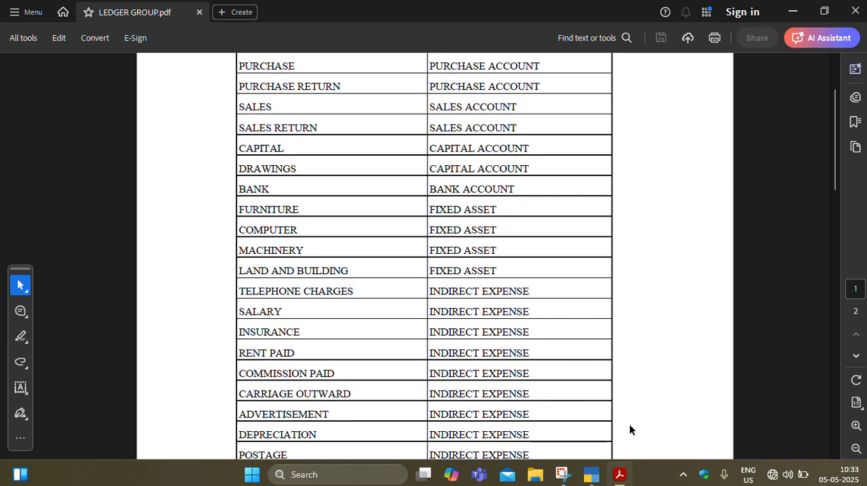
pyautogui.scroll(-7, 629, 425)
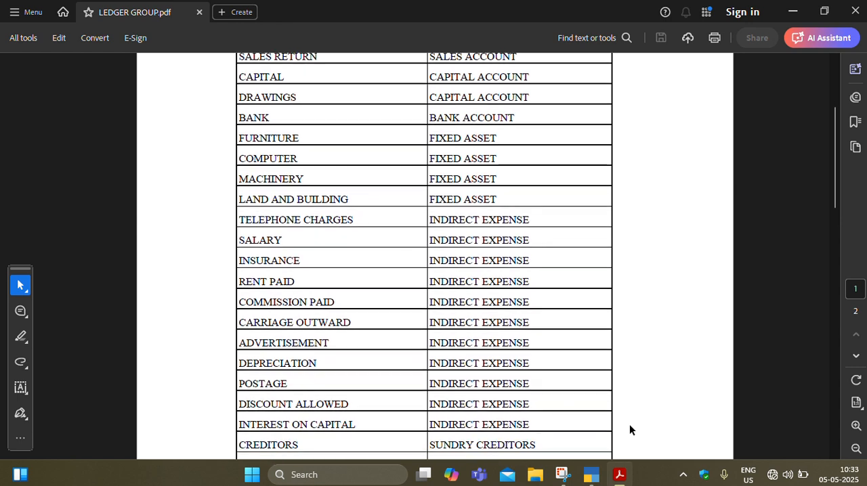
pyautogui.scroll(-11, 629, 431)
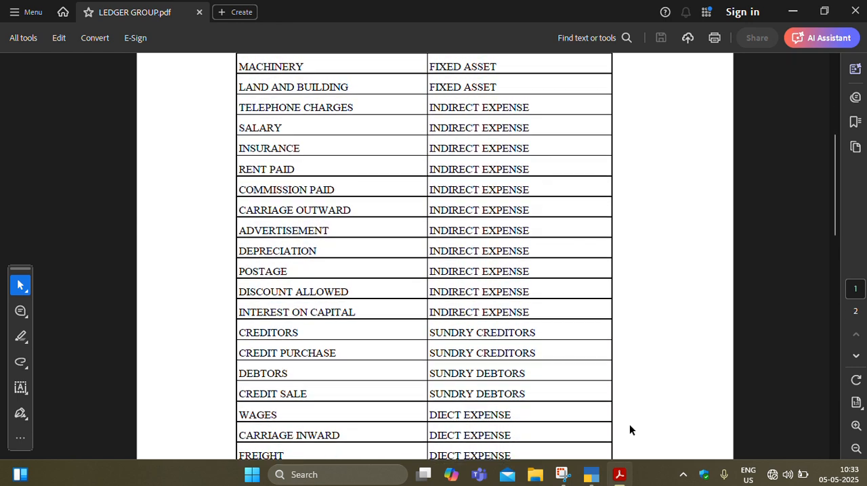
pyautogui.scroll(-9, 629, 431)
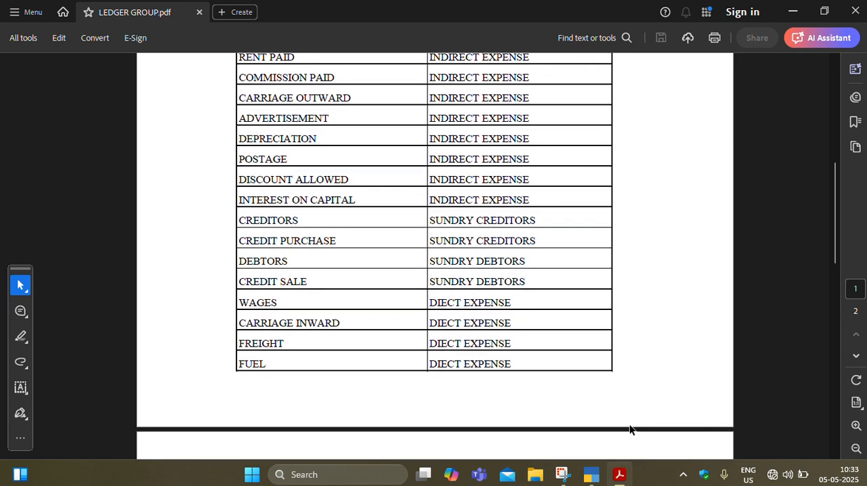
pyautogui.scroll(-13, 629, 430)
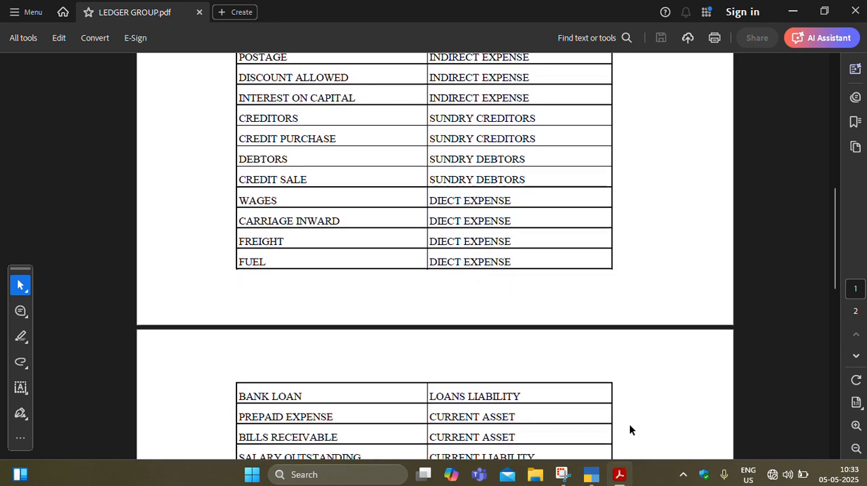
pyautogui.scroll(-12, 629, 430)
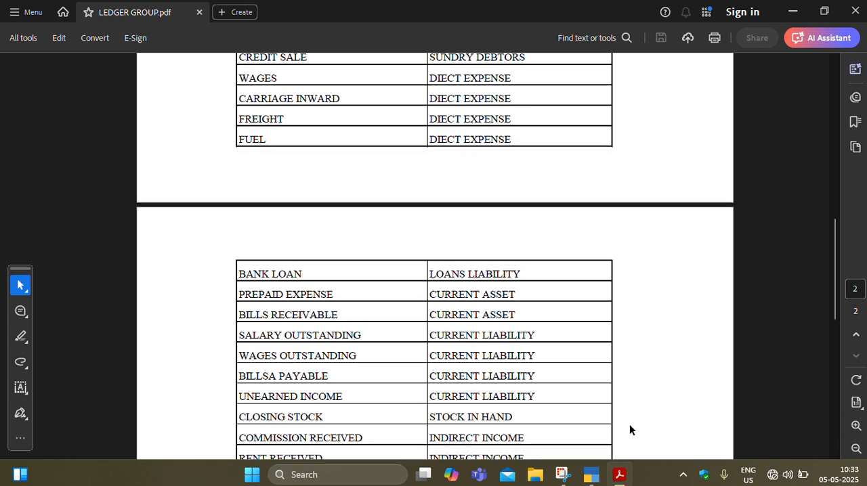
pyautogui.scroll(-5, 629, 430)
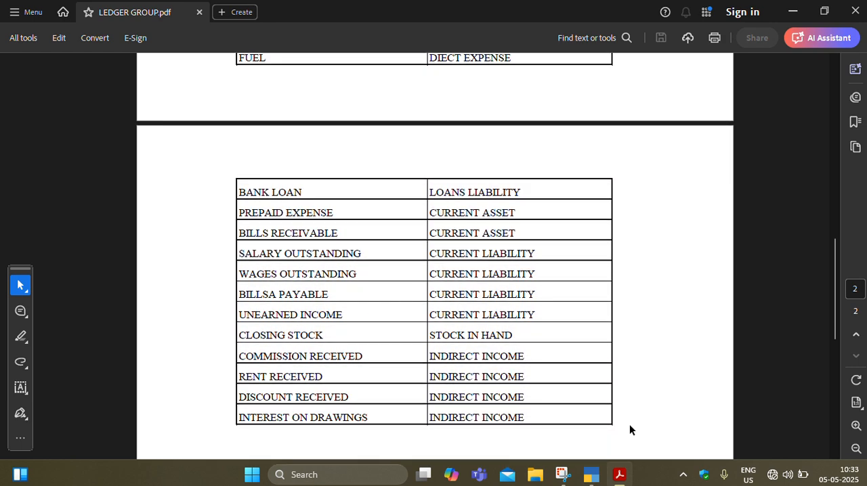
pyautogui.click(798, 15)
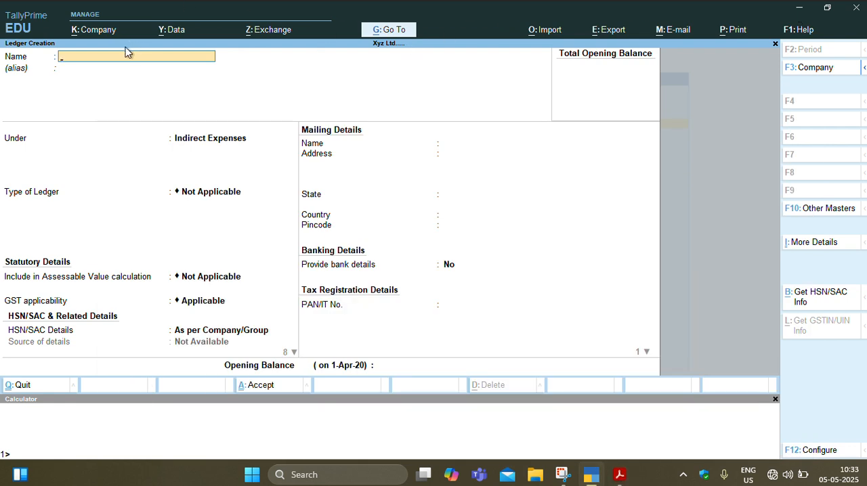
# Create a ledger named RENT under the Indirect Expenses group and save it with its default details
pyautogui.write('RENT')
pyautogui.press('Return')
pyautogui.press('Return')
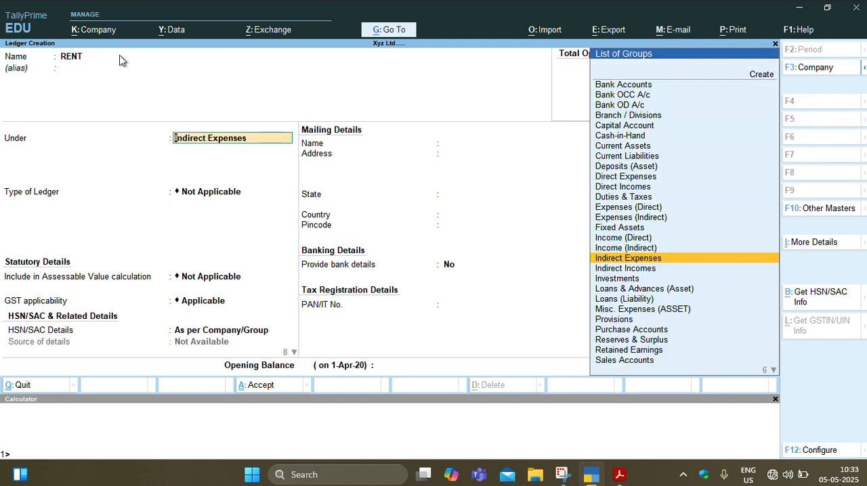
pyautogui.hotkey('ctrl', 'a')
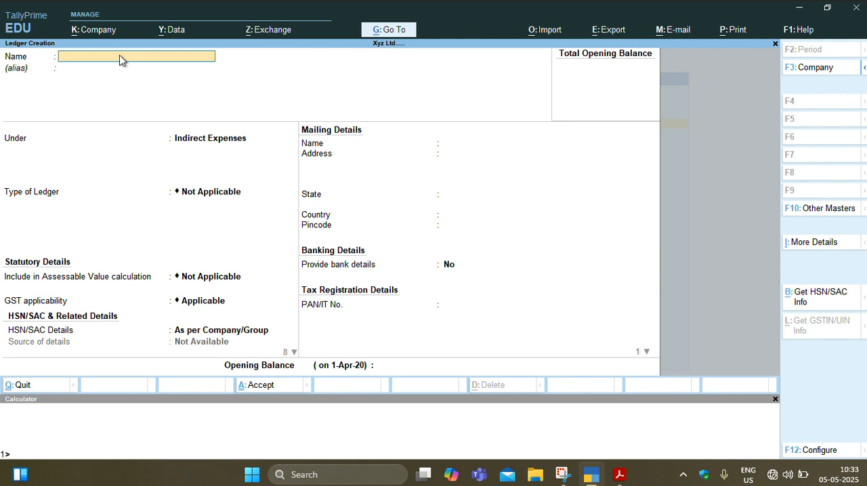
# Create a ledger named BANK under the Capital Account group and save it with its default details
pyautogui.write('BANK')
pyautogui.press('Return')
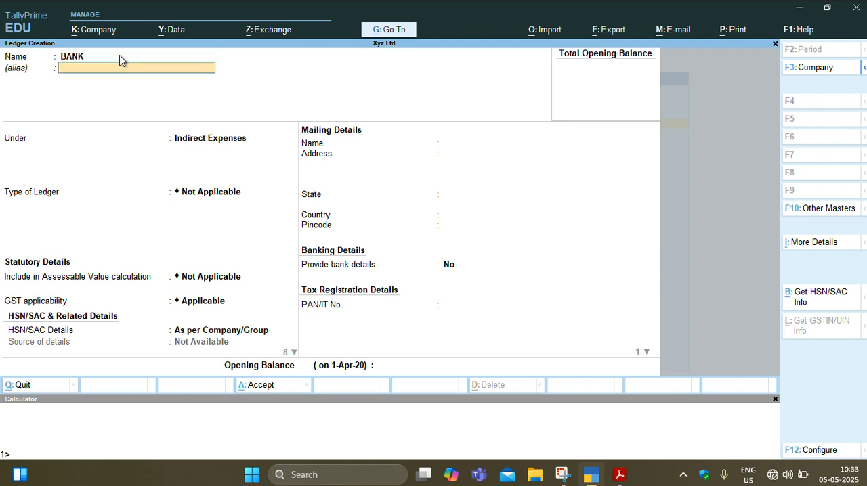
pyautogui.press('Return')
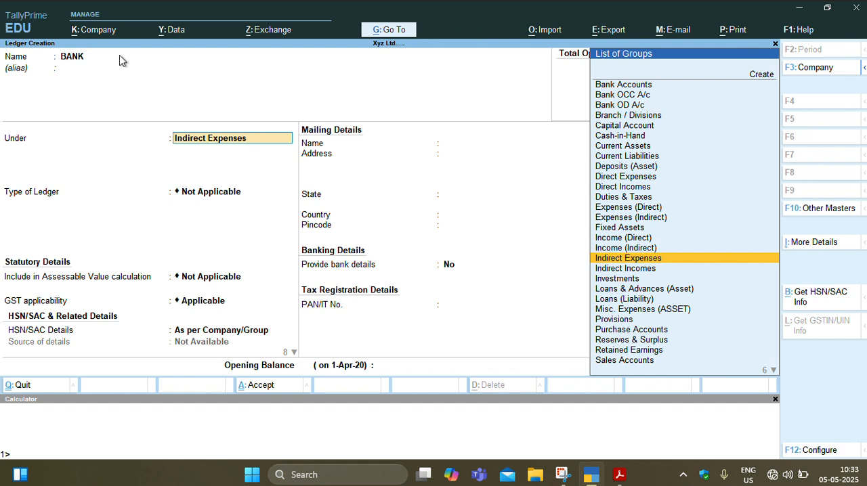
pyautogui.write('CAPI')
pyautogui.press('Return')
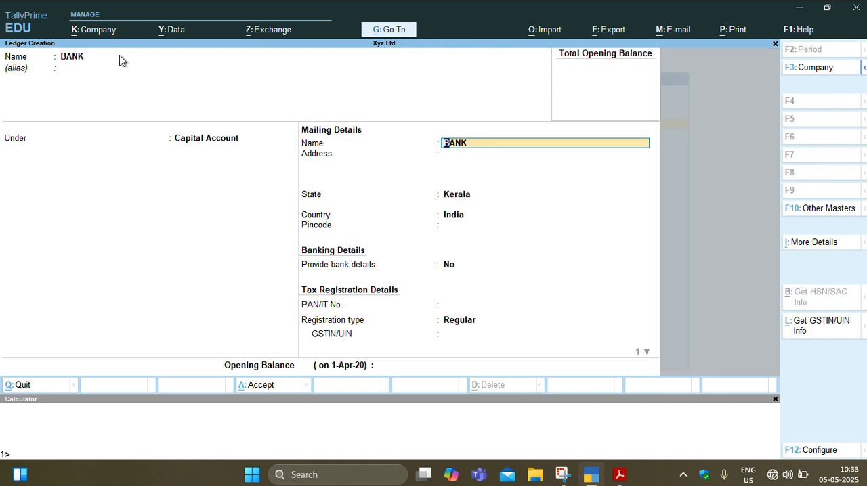
pyautogui.press('ctrl')
pyautogui.hotkey('ctrl', 'a')
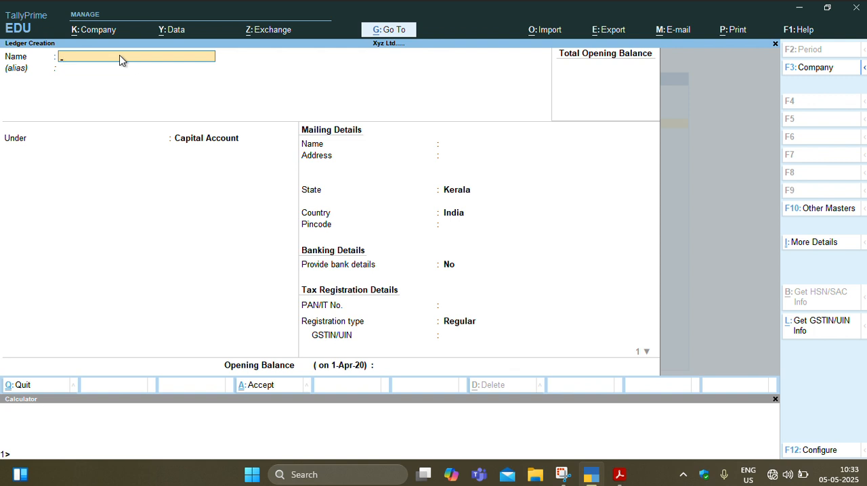
# Leave ledger creation, return to the Gateway of Tally, and open the BANK ledger for alteration
pyautogui.press('Escape')
pyautogui.press('y')
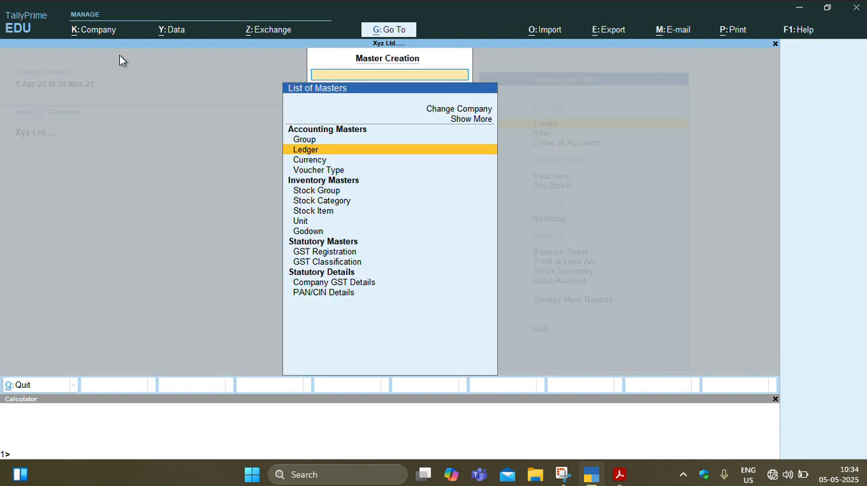
pyautogui.press('Escape')
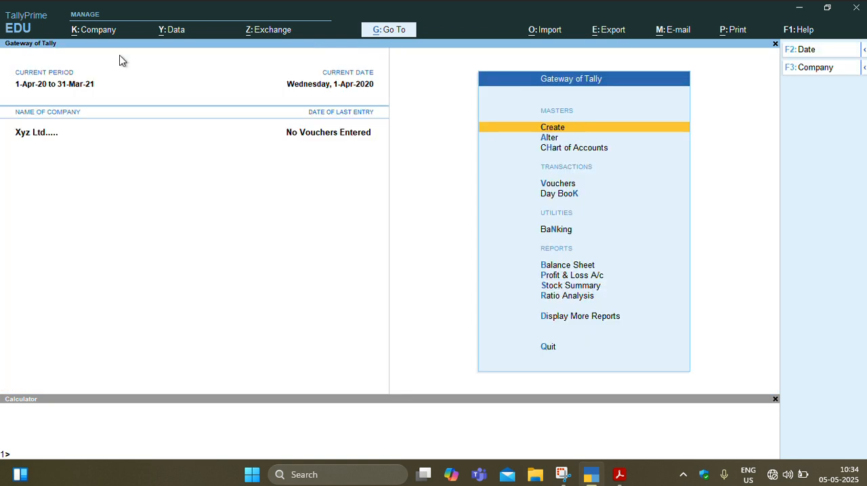
pyautogui.press('Down')
pyautogui.press('Return')
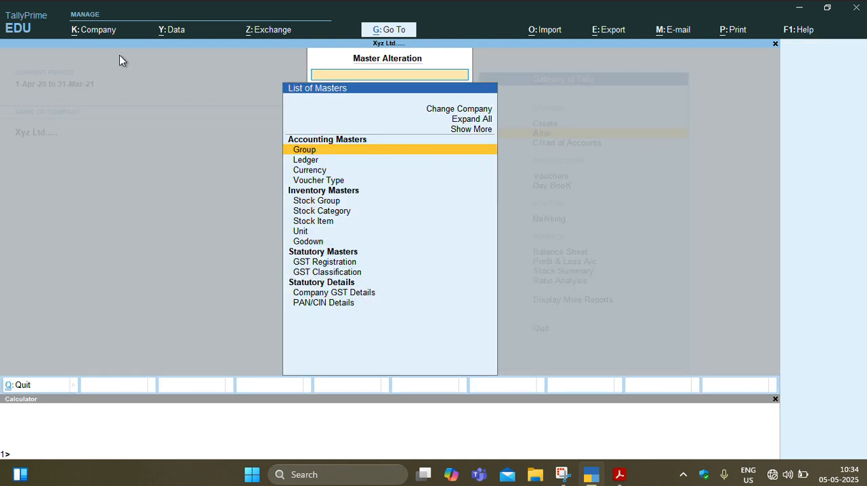
pyautogui.press('Down')
pyautogui.press('Return')
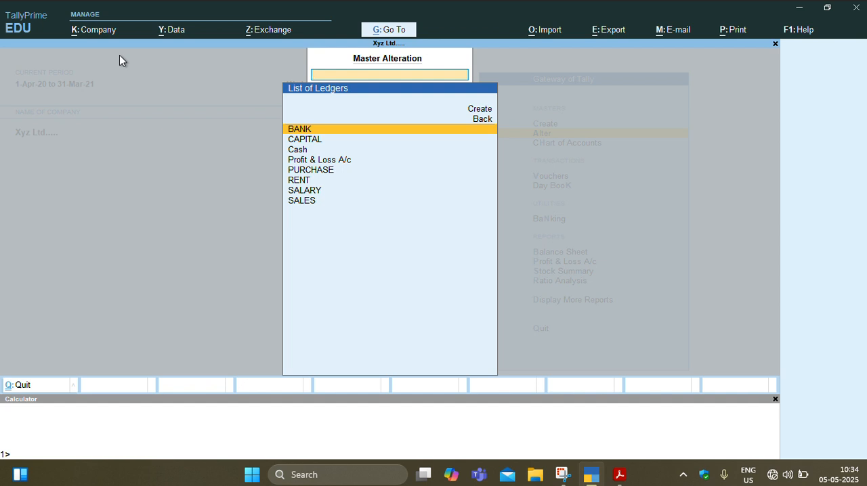
pyautogui.press('Return')
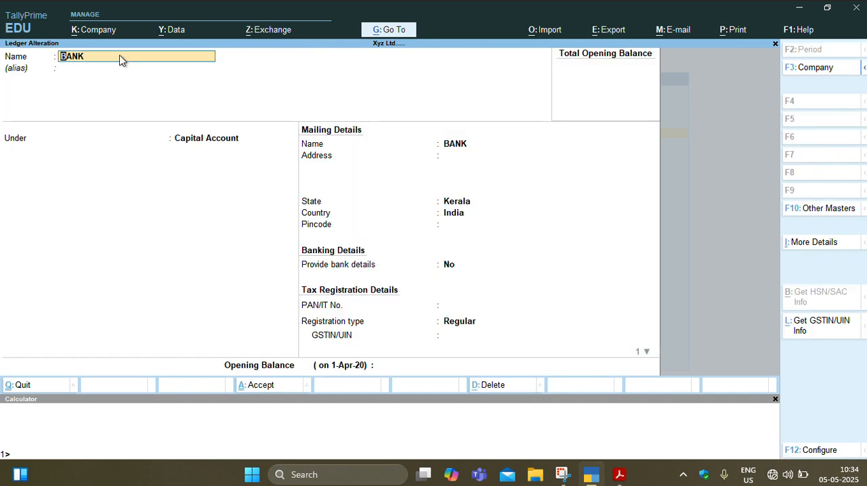
# Move the BANK ledger to the Bank Accounts group and save it with the bank account details left empty
pyautogui.press('Return')
pyautogui.press('Return')
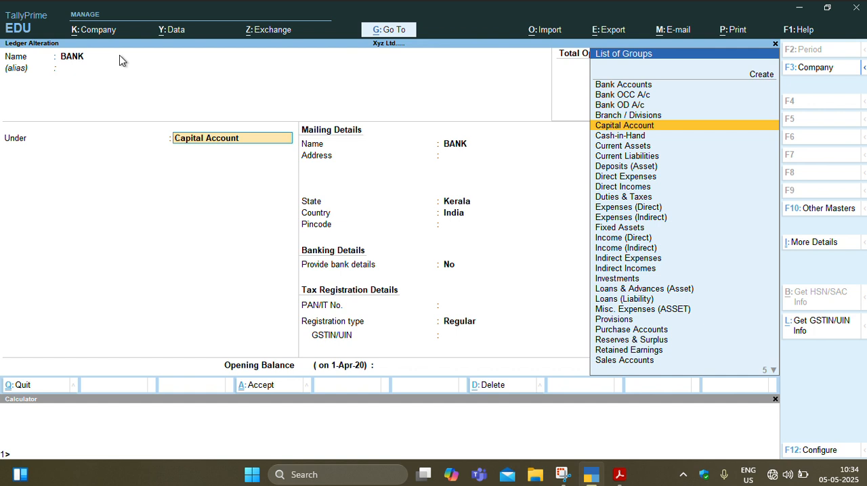
pyautogui.write('BANK')
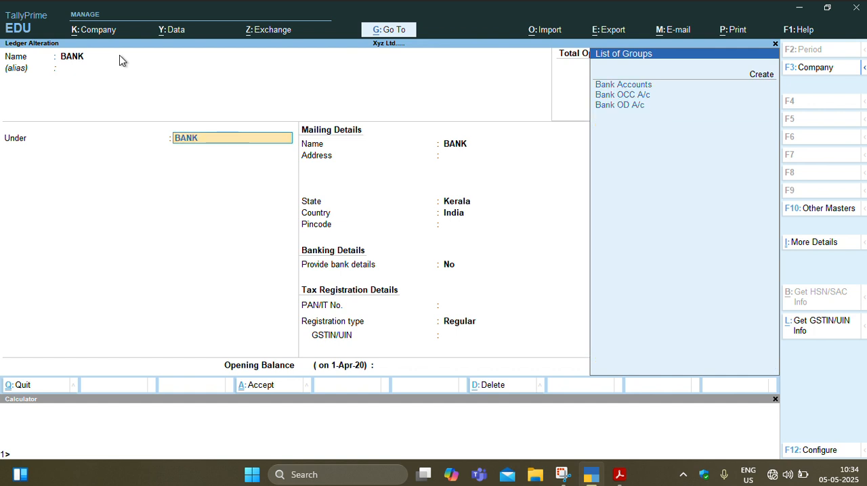
pyautogui.press('Return')
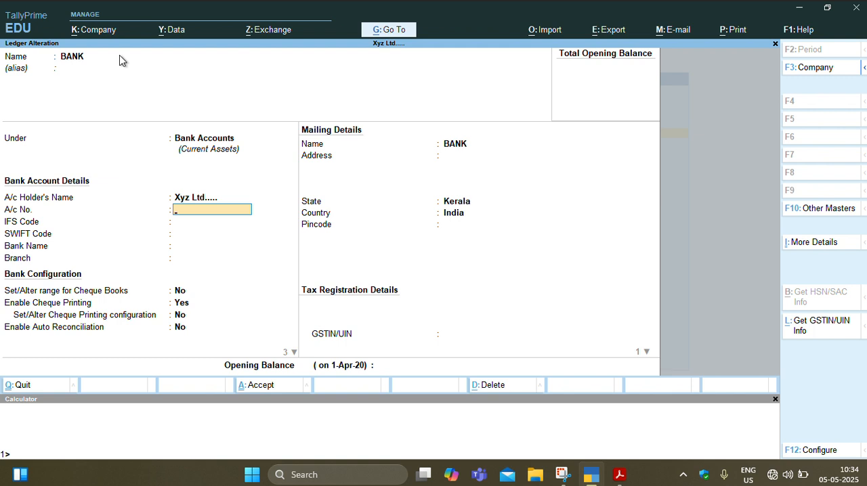
pyautogui.hotkey('ctrl', 'a')
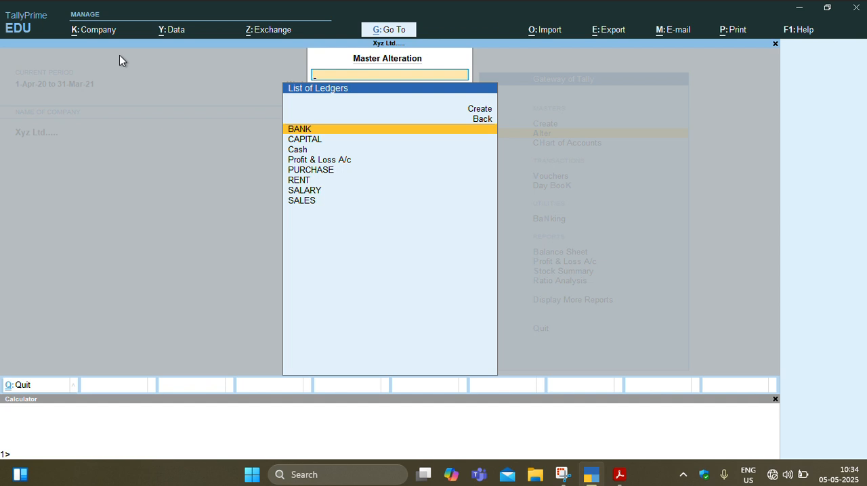
pyautogui.press('Up')
pyautogui.press('Up')
pyautogui.press('Return')
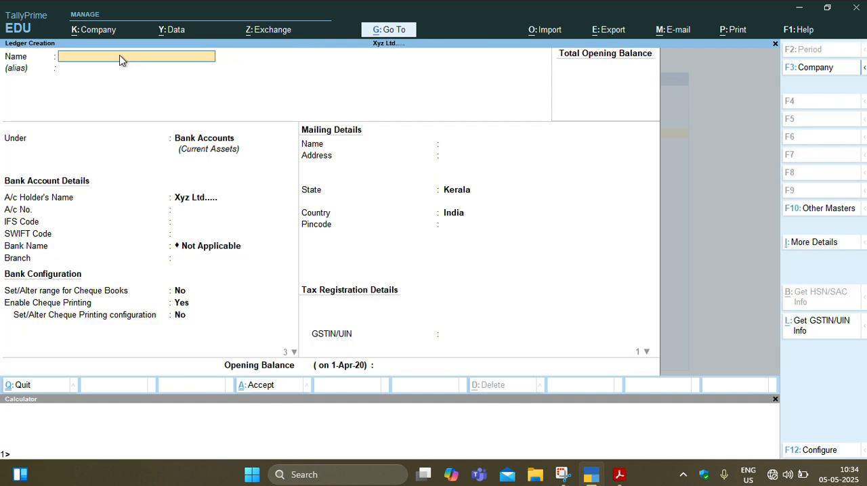
pyautogui.press('Escape')
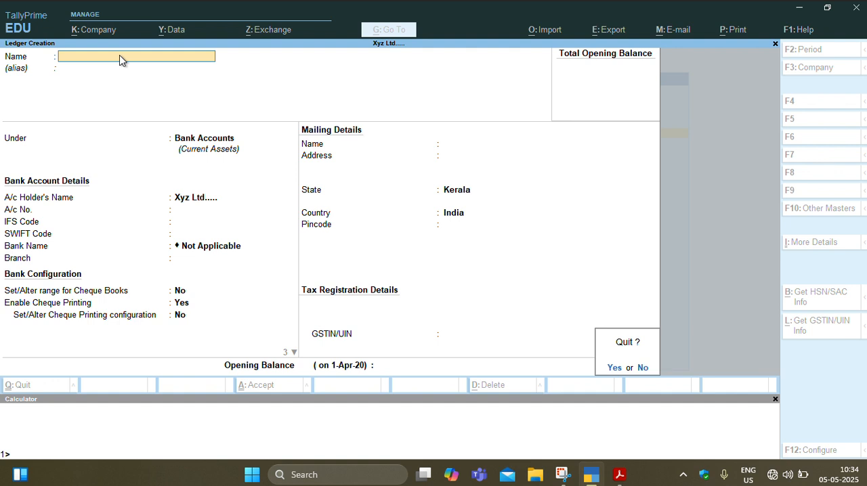
pyautogui.press('Return')
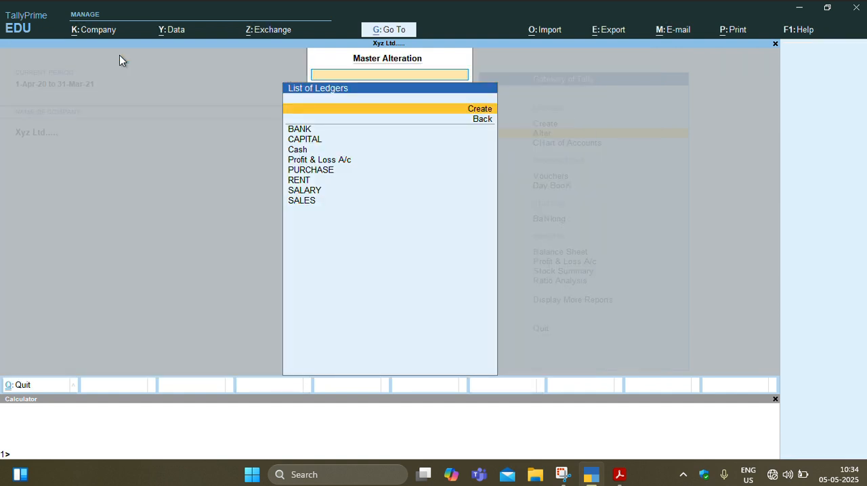
# Leave master alteration for the Gateway of Tally and open accounting voucher entry
pyautogui.press('Escape')
pyautogui.press('Escape')
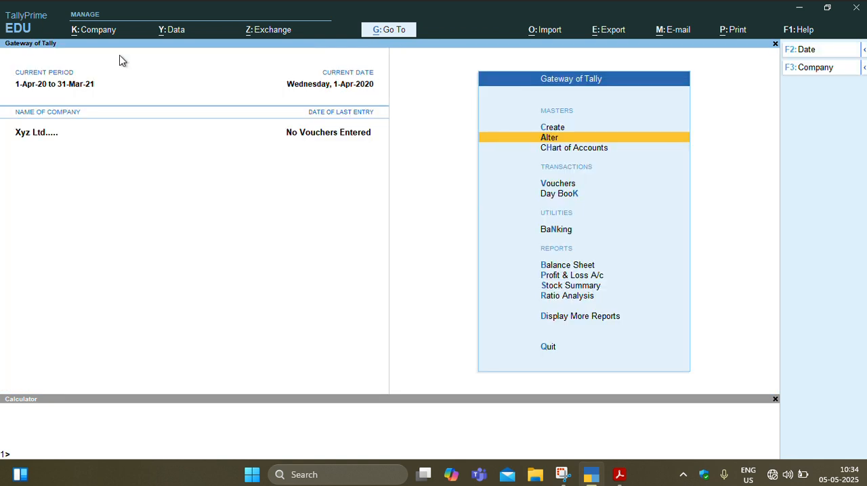
pyautogui.press('Down')
pyautogui.press('Down')
pyautogui.press('Down')
pyautogui.press('Up')
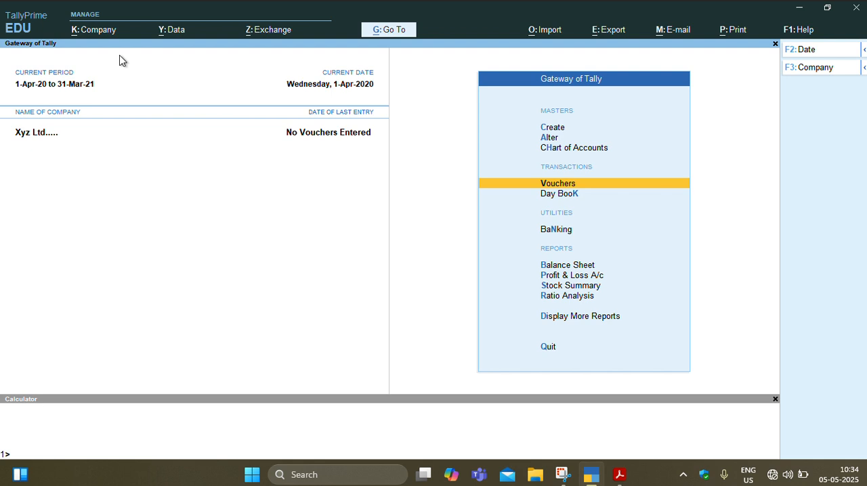
pyautogui.press('Return')
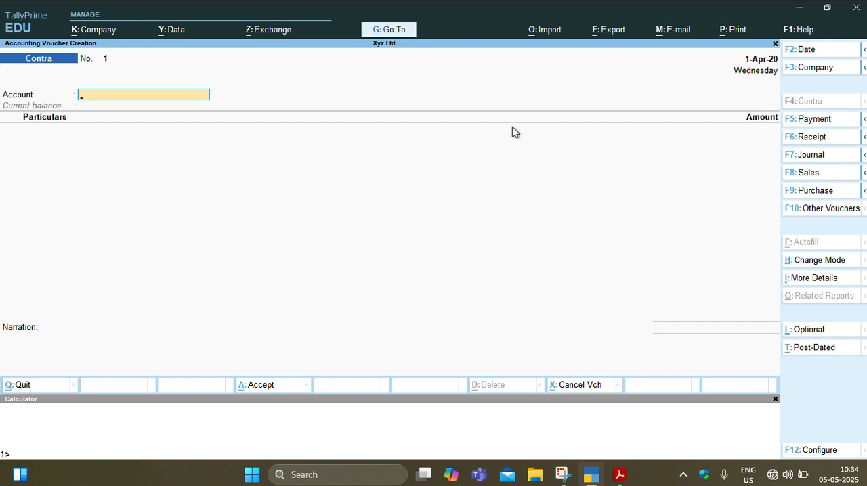
# Look at the company selection and the voucher date setting, closing each without making a change
pyautogui.click(861, 80)
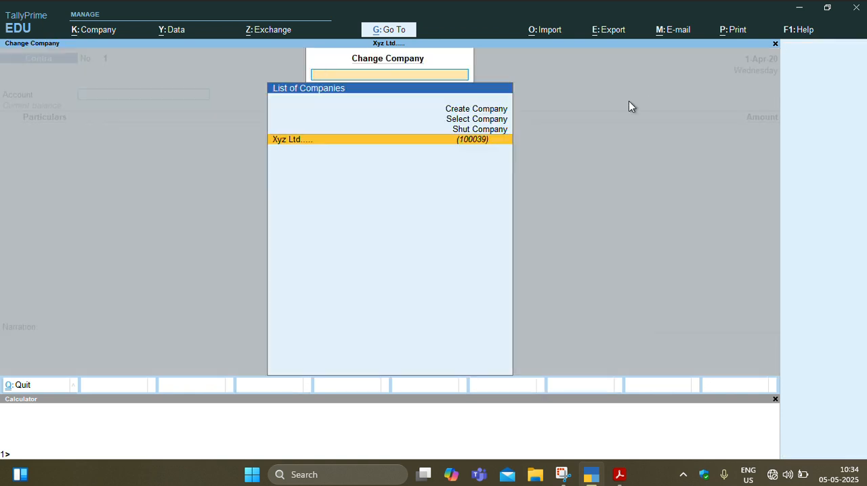
pyautogui.press('Escape')
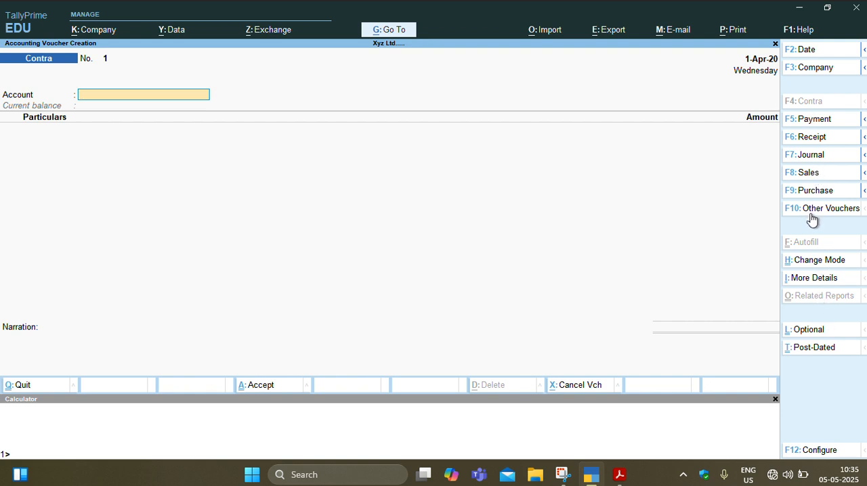
pyautogui.click(808, 52)
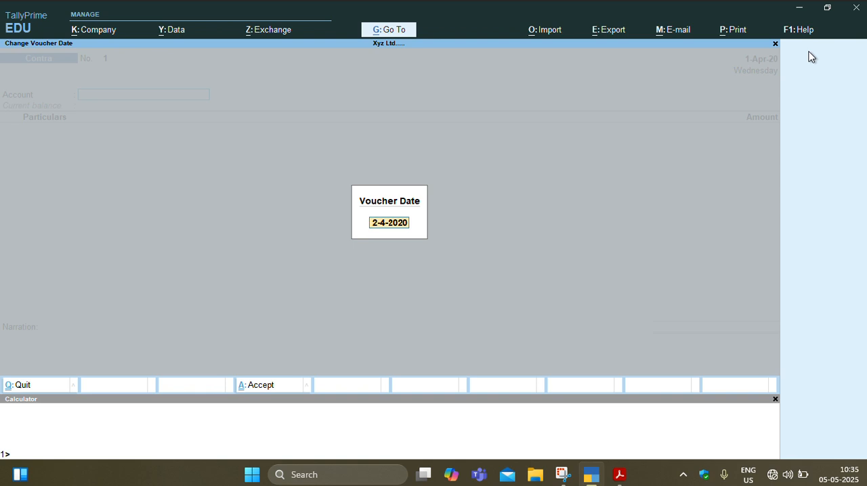
pyautogui.press('BackSpace')
pyautogui.press('Escape')
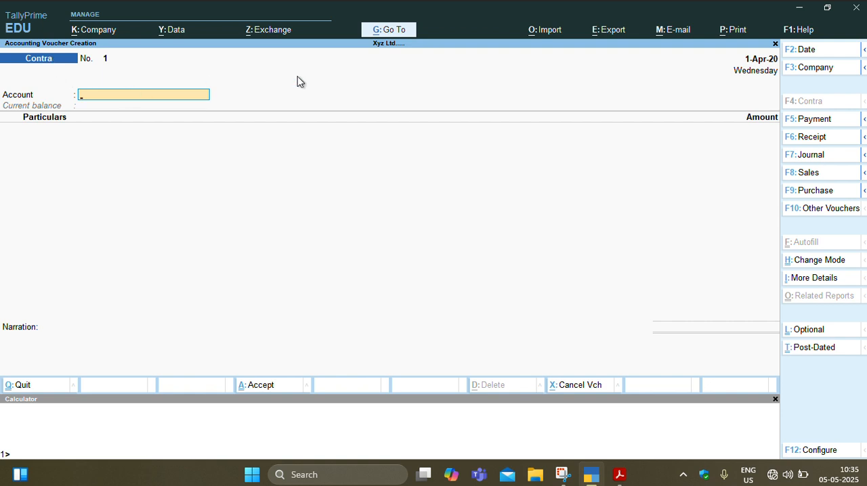
# Examine the Payment, Receipt, Sales, Purchase and Journal voucher screens in turn, and return to the Contra voucher
pyautogui.click(807, 122)
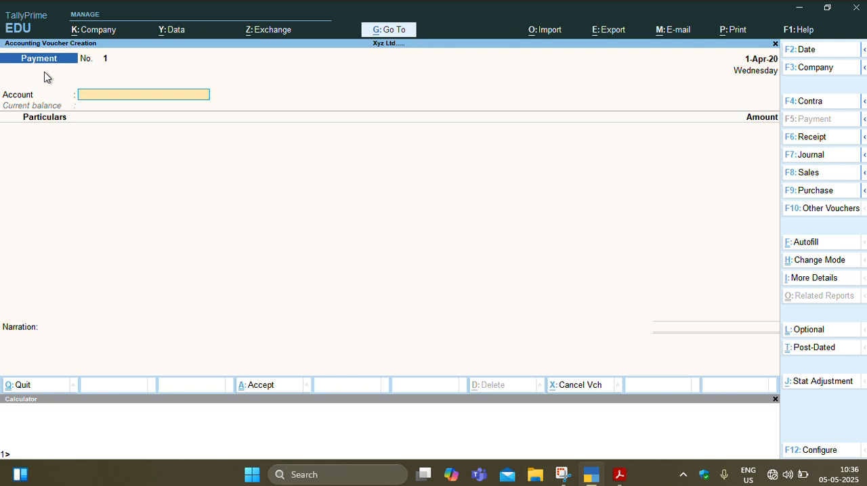
pyautogui.click(816, 137)
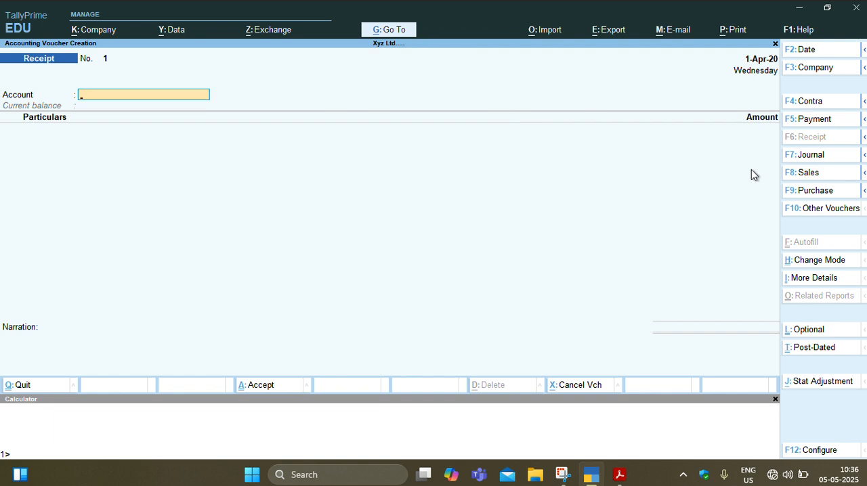
pyautogui.click(818, 178)
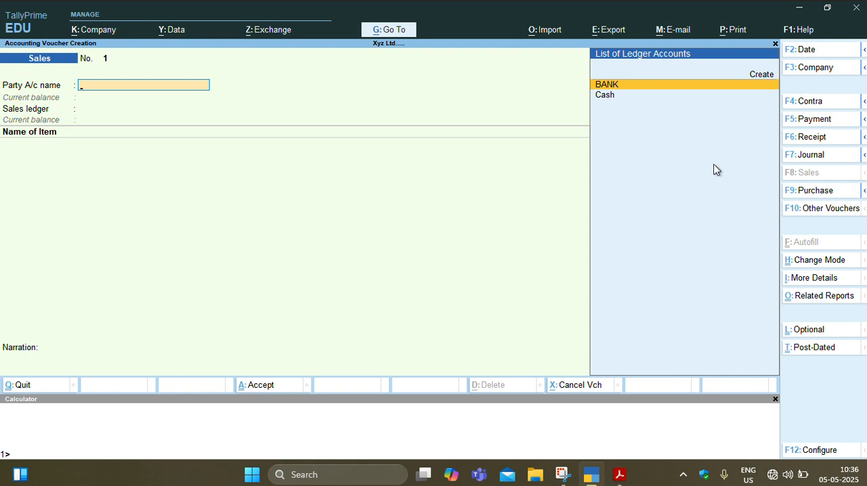
pyautogui.click(806, 194)
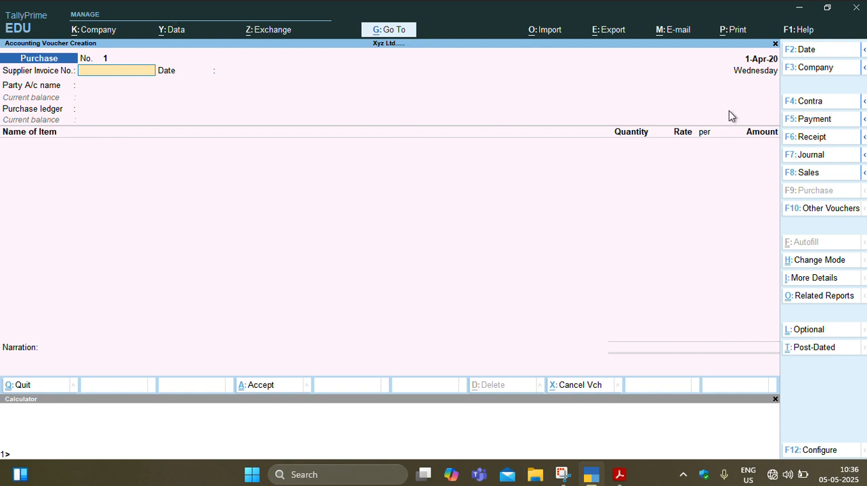
pyautogui.click(809, 155)
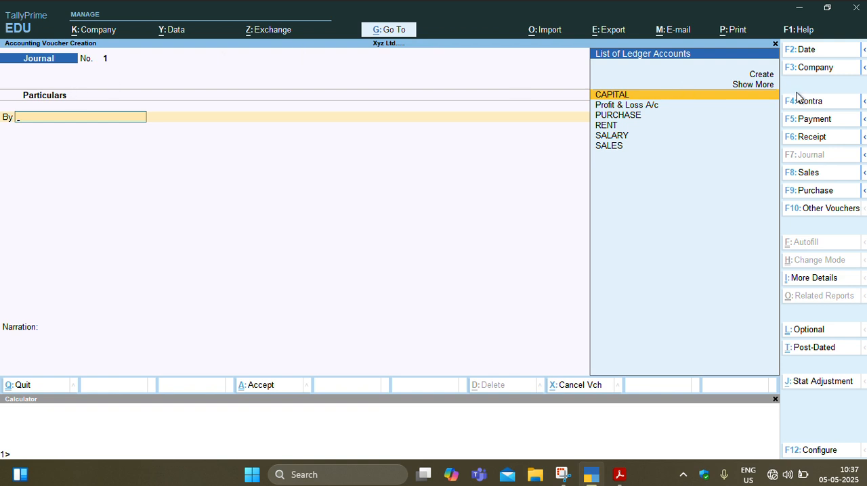
pyautogui.click(826, 101)
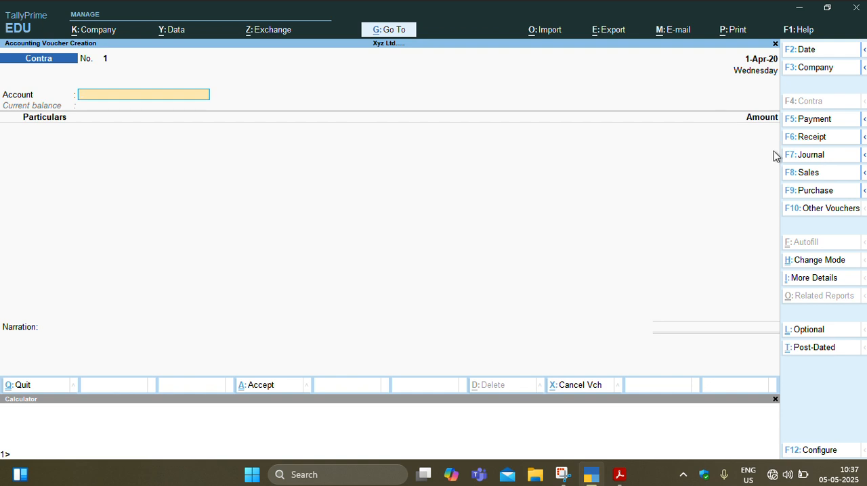
# Change the Contra voucher's entry mode to Double Entry
pyautogui.click(820, 261)
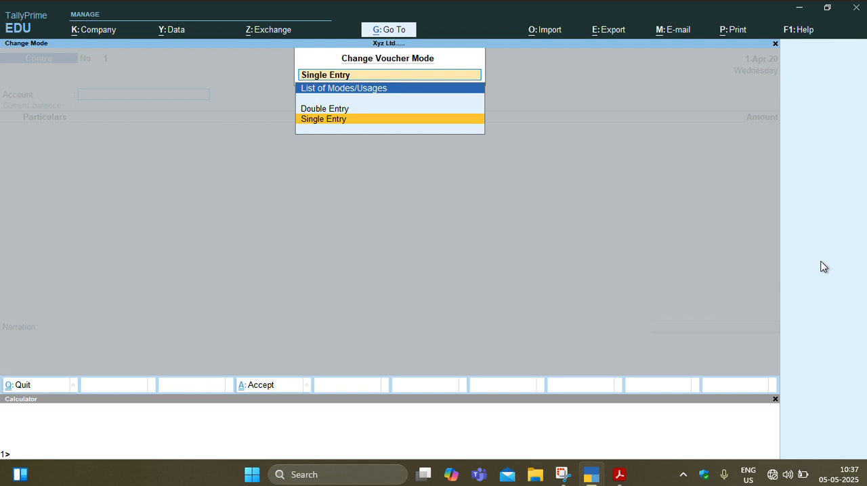
pyautogui.press('Up')
pyautogui.press('Return')
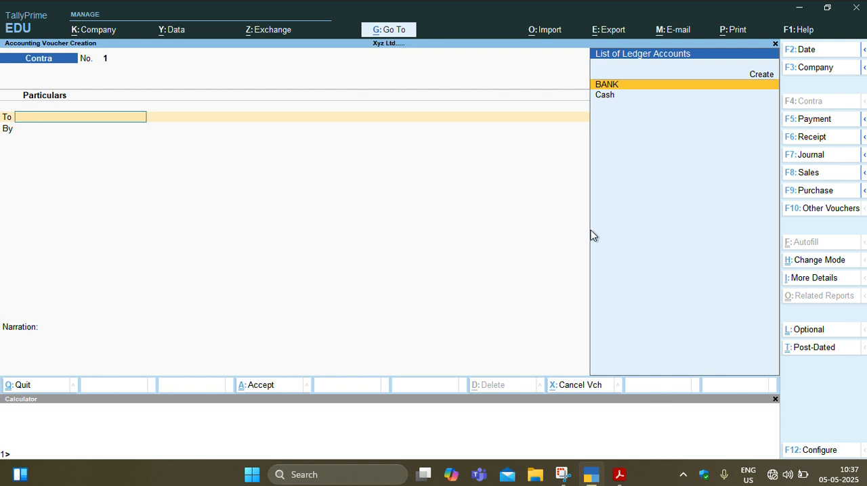
# Switch to the Receipt voucher, quit voucher entry to the Gateway of Tally, and reopen voucher entry
pyautogui.click(819, 138)
pyautogui.press('Escape')
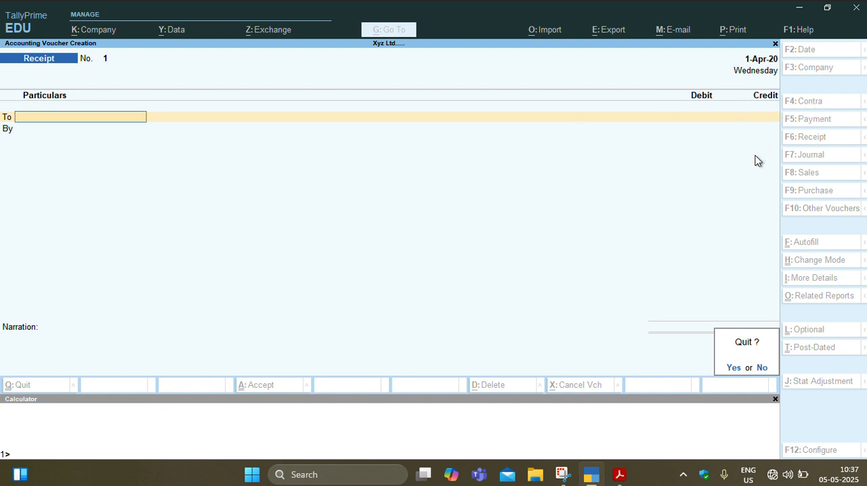
pyautogui.press('Return')
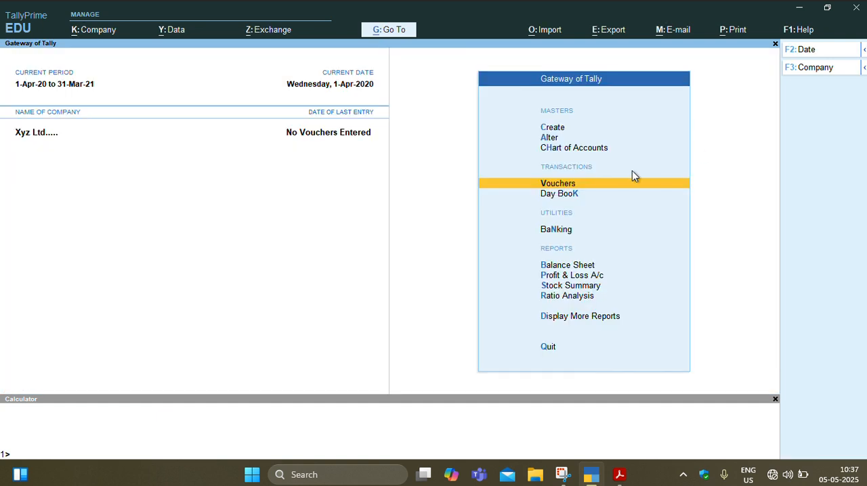
pyautogui.press('Return')
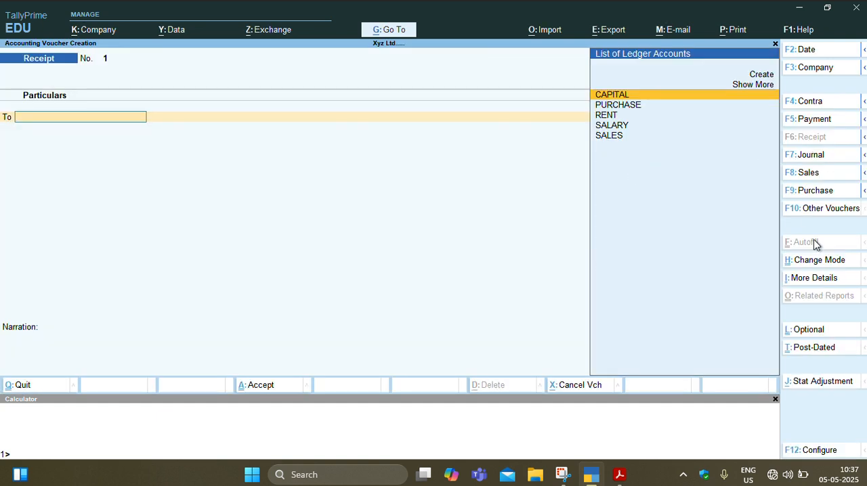
# Check the Receipt voucher's entry mode options, keep it in Double Entry, and start quitting the voucher
pyautogui.click(818, 263)
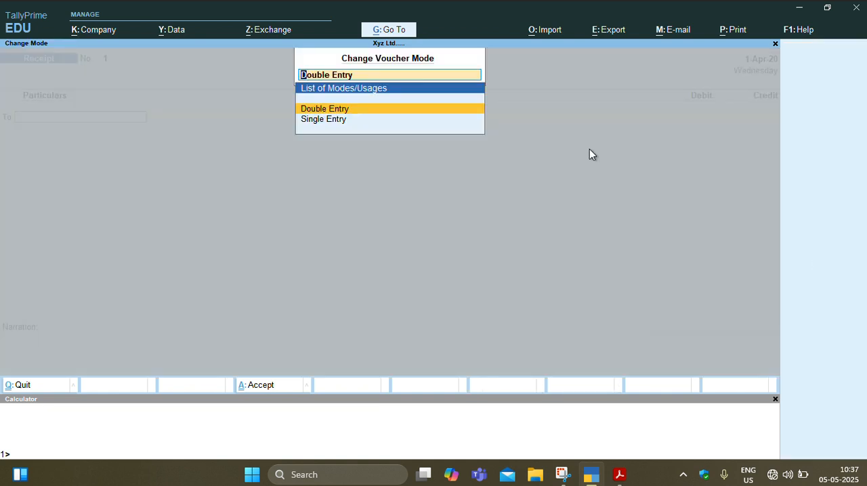
pyautogui.click(425, 118)
pyautogui.press('Return')
pyautogui.press('Escape')
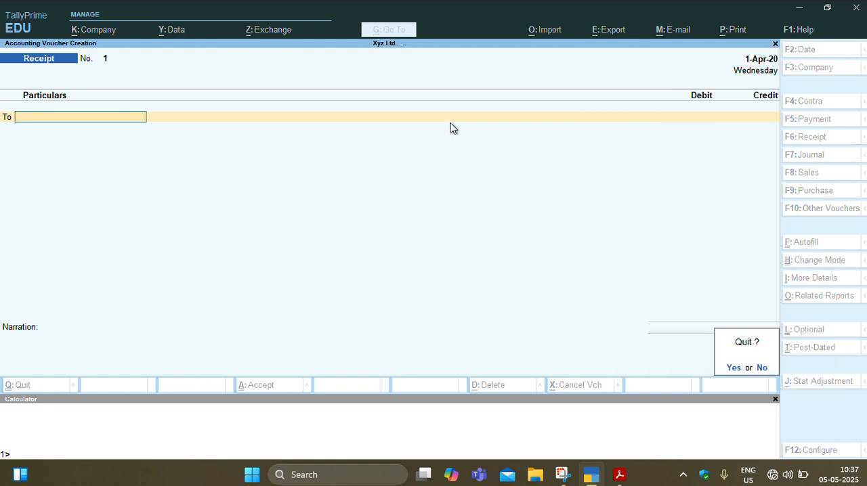